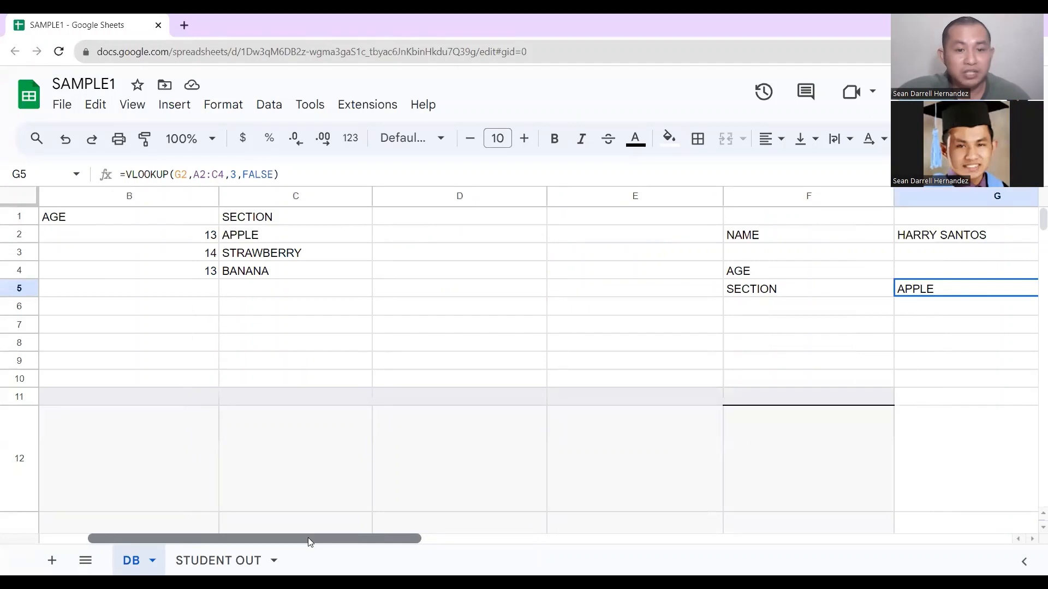
# - Narrow columns B, C, F and G so the student table and the lookup area fit on screen together
pyautogui.moveTo(307, 538)
pyautogui.mouseDown()
pyautogui.moveTo(424, 550)
pyautogui.moveTo(304, 553)
pyautogui.mouseUp()
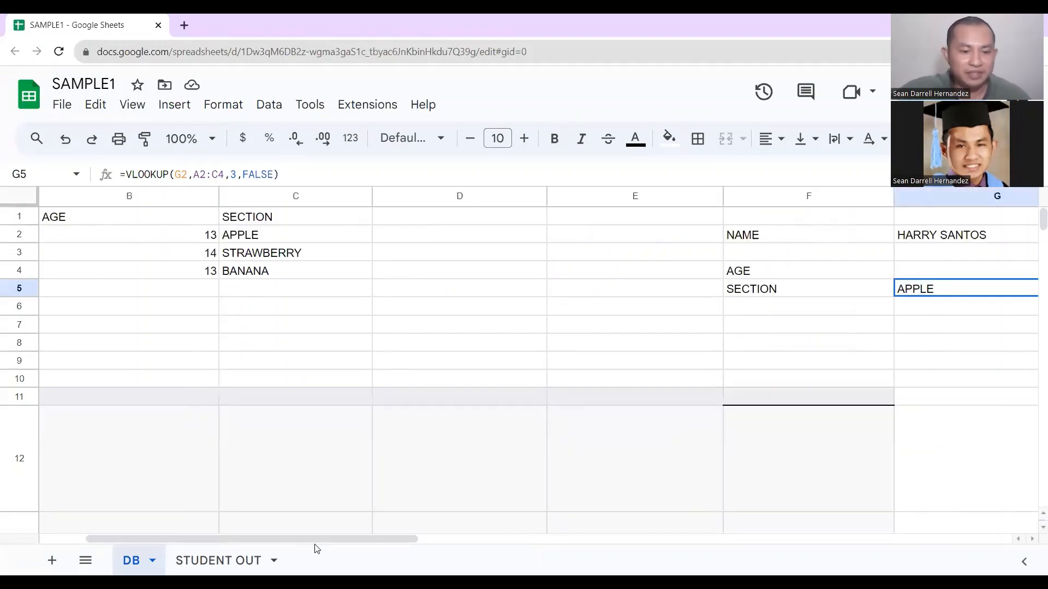
pyautogui.moveTo(227, 536); pyautogui.dragTo(138, 524)
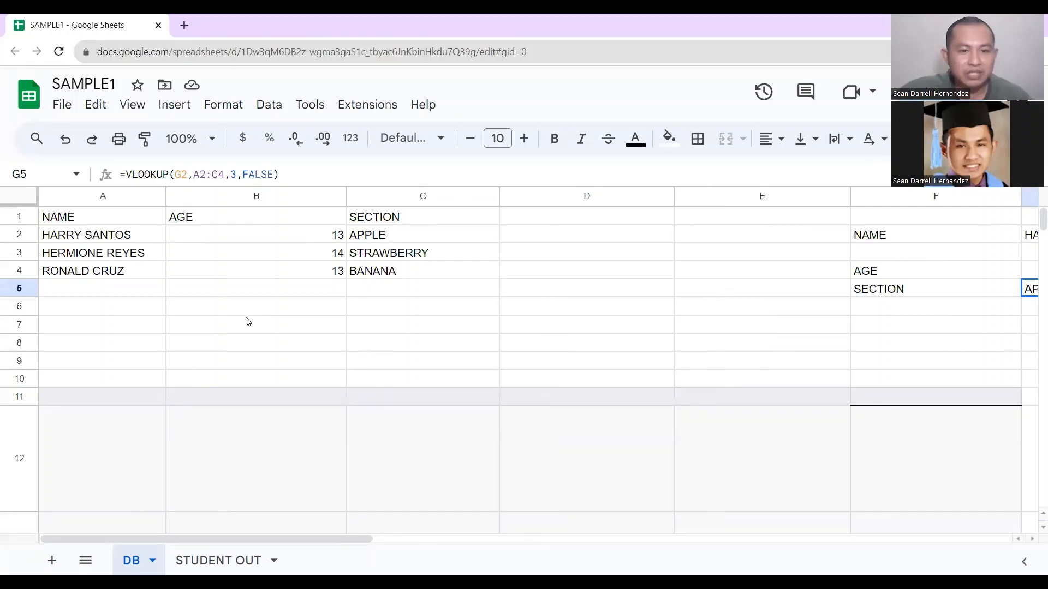
pyautogui.moveTo(345, 196); pyautogui.dragTo(220, 197)
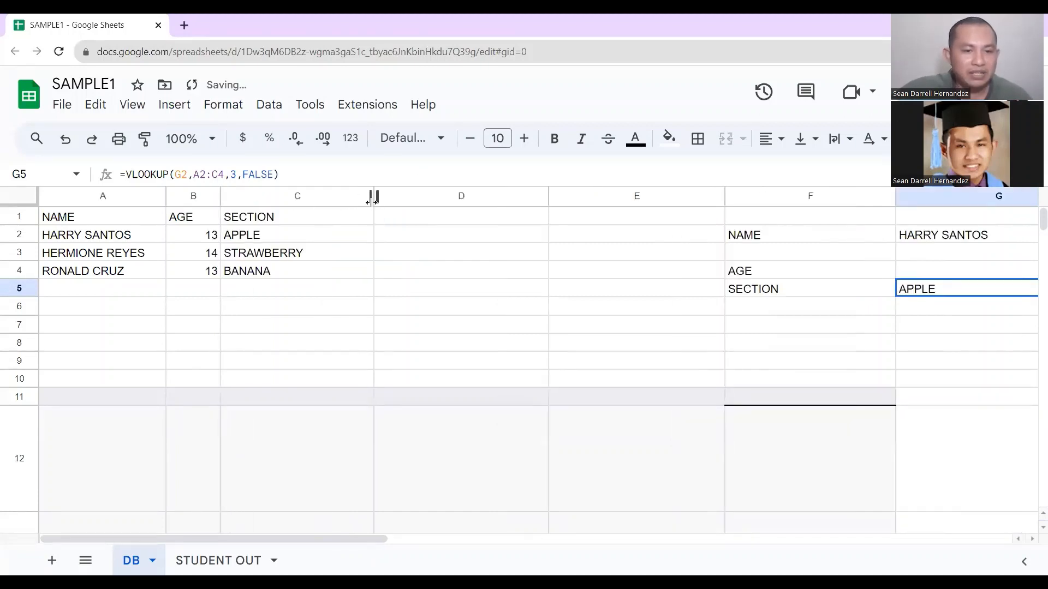
pyautogui.moveTo(371, 196); pyautogui.dragTo(318, 208)
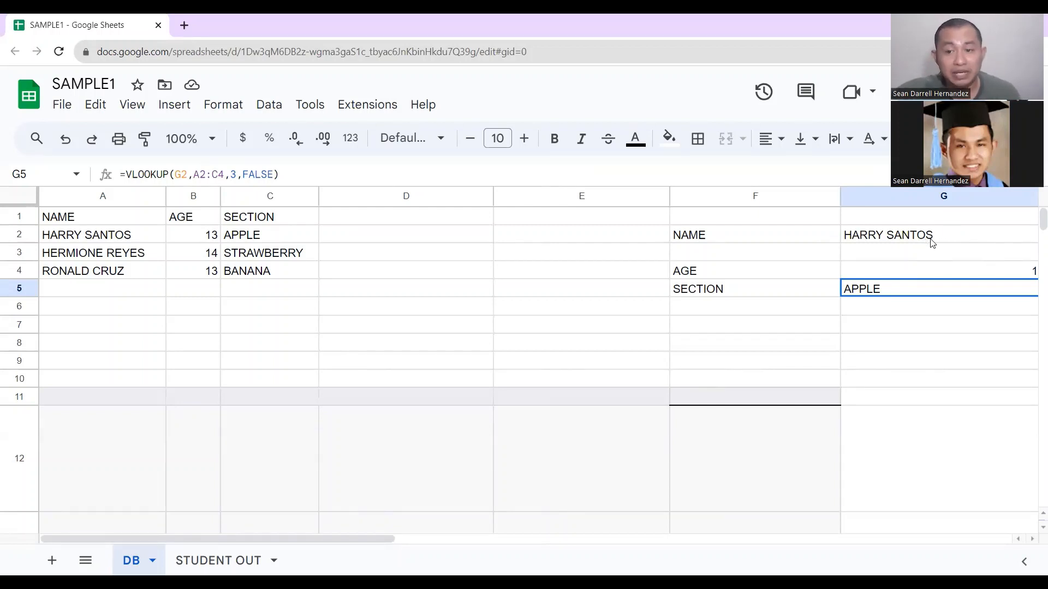
pyautogui.moveTo(839, 196); pyautogui.dragTo(739, 196)
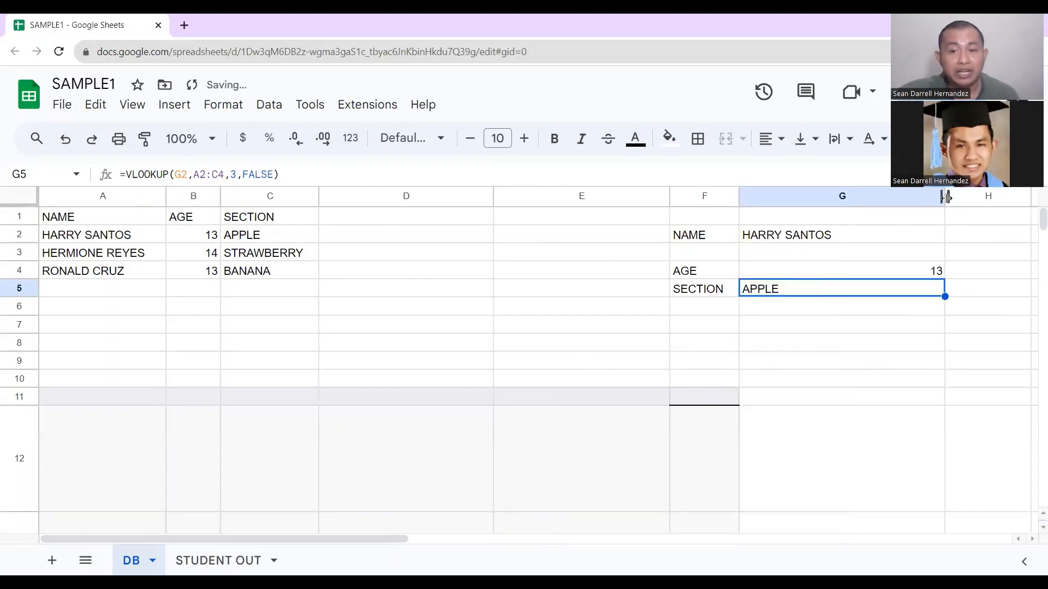
pyautogui.moveTo(943, 197); pyautogui.dragTo(857, 209)
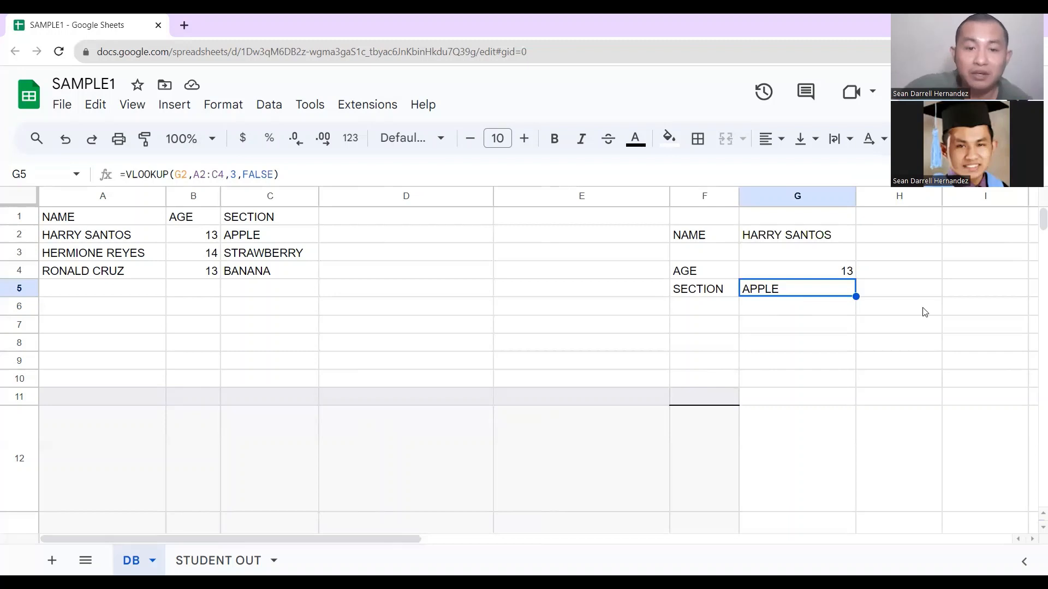
# - Clear the AGE result in G4 and start a new VLOOKUP formula there with G2 as the search key
pyautogui.click(806, 273)
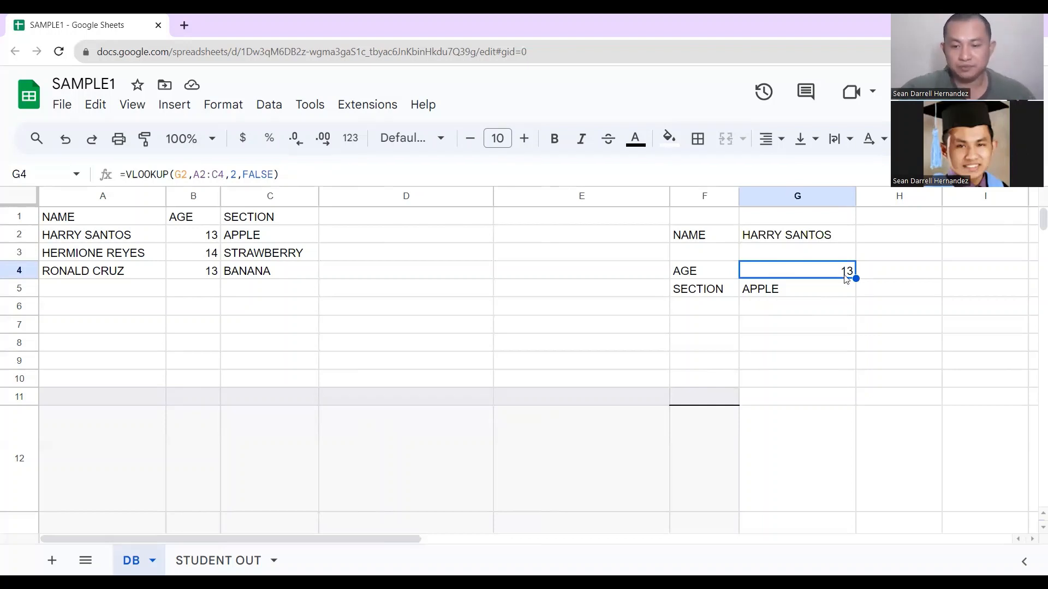
pyautogui.press('Delete')
pyautogui.doubleClick(813, 266)
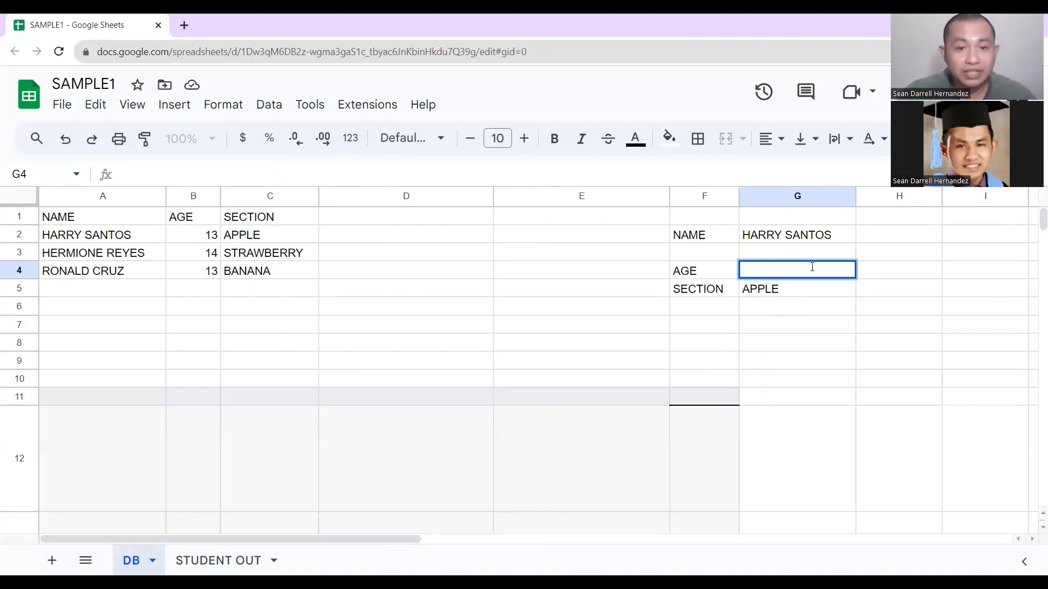
pyautogui.write('=V')
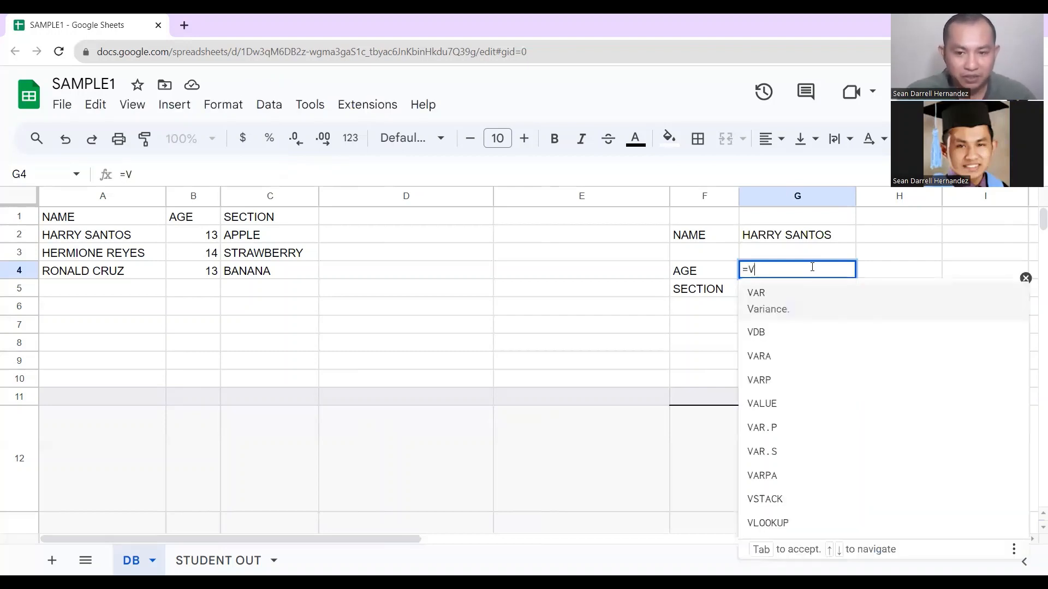
pyautogui.write('L')
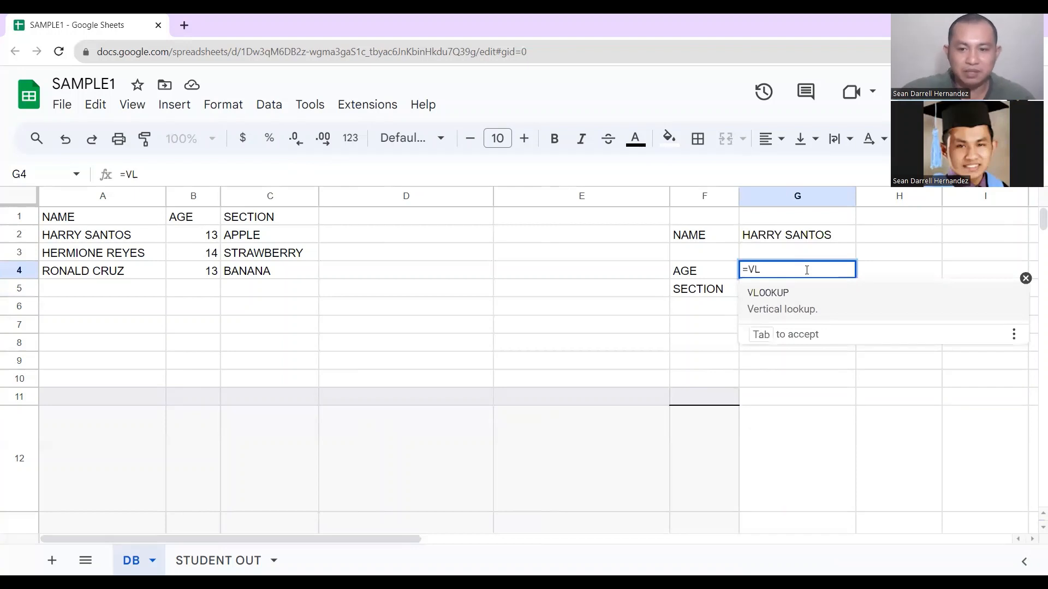
pyautogui.click(802, 295)
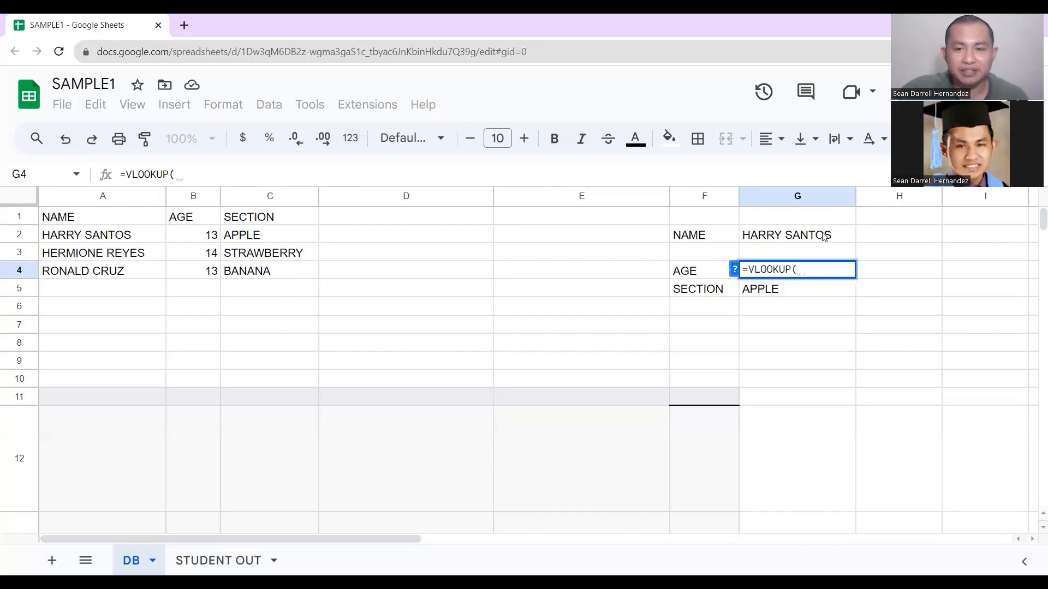
pyautogui.click(841, 238)
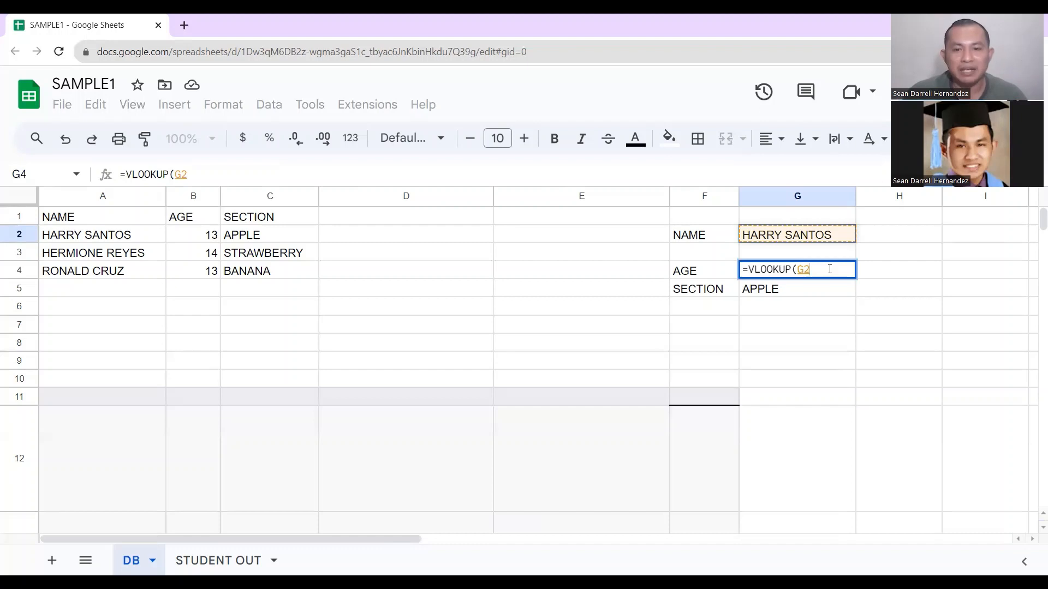
# - Complete the VLOOKUP in G4 with range A2:C4, column index 2 and FALSE for an exact match
pyautogui.write(',')
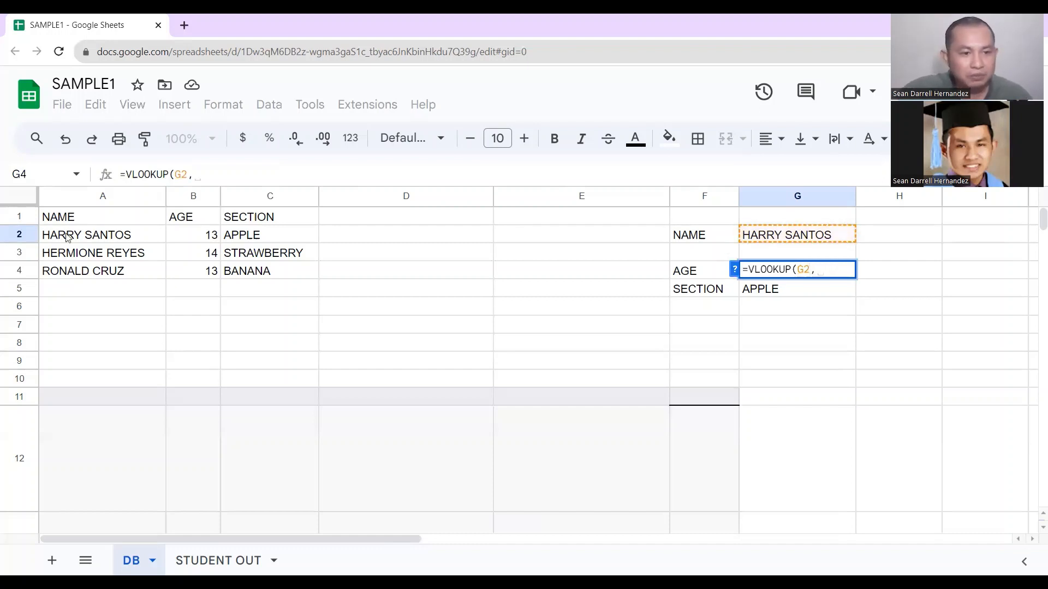
pyautogui.moveTo(67, 234); pyautogui.dragTo(276, 269)
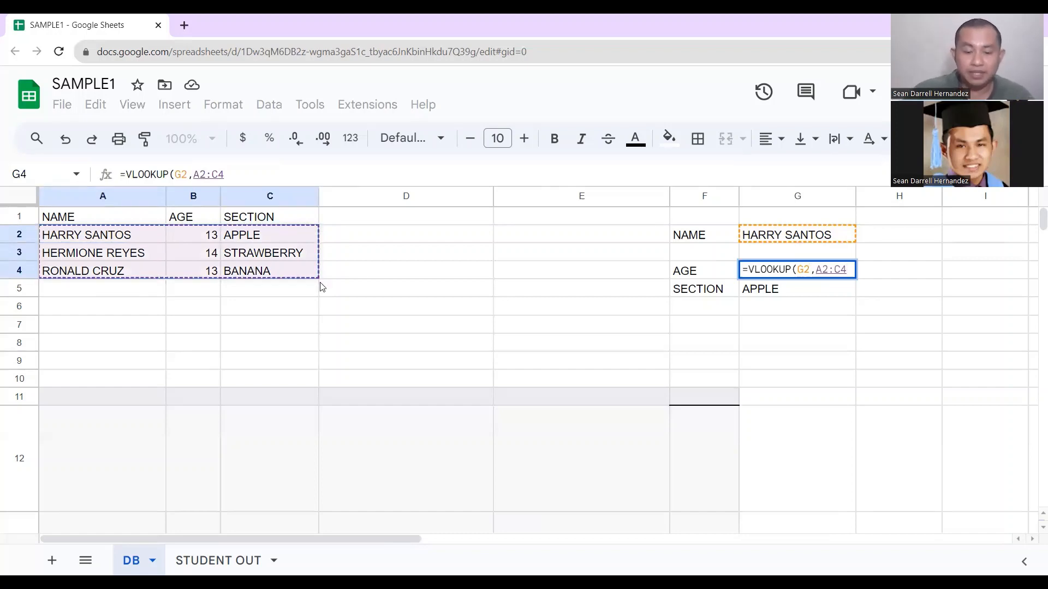
pyautogui.write(',')
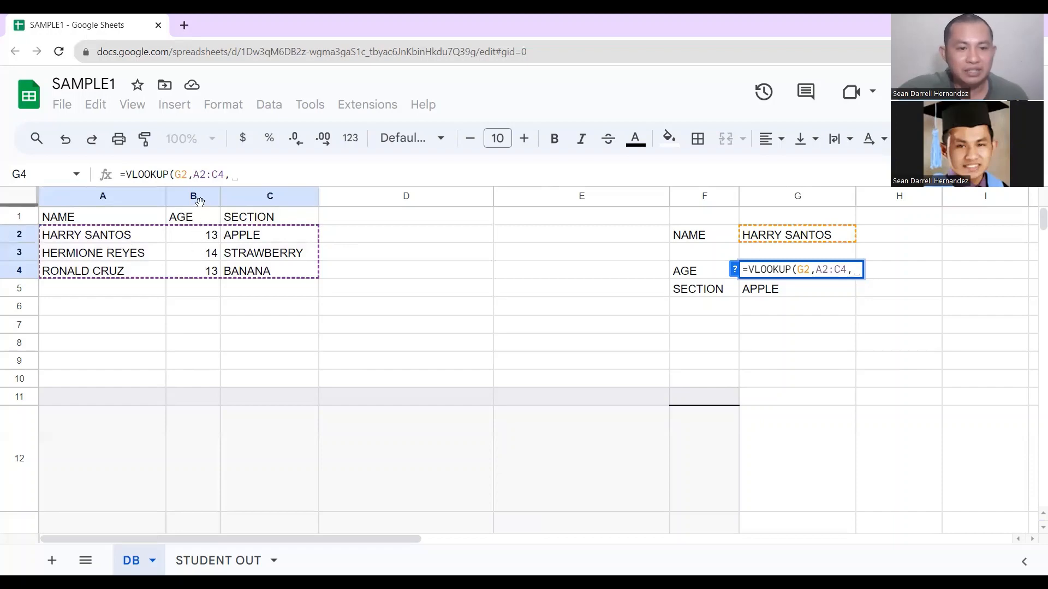
pyautogui.write('2')
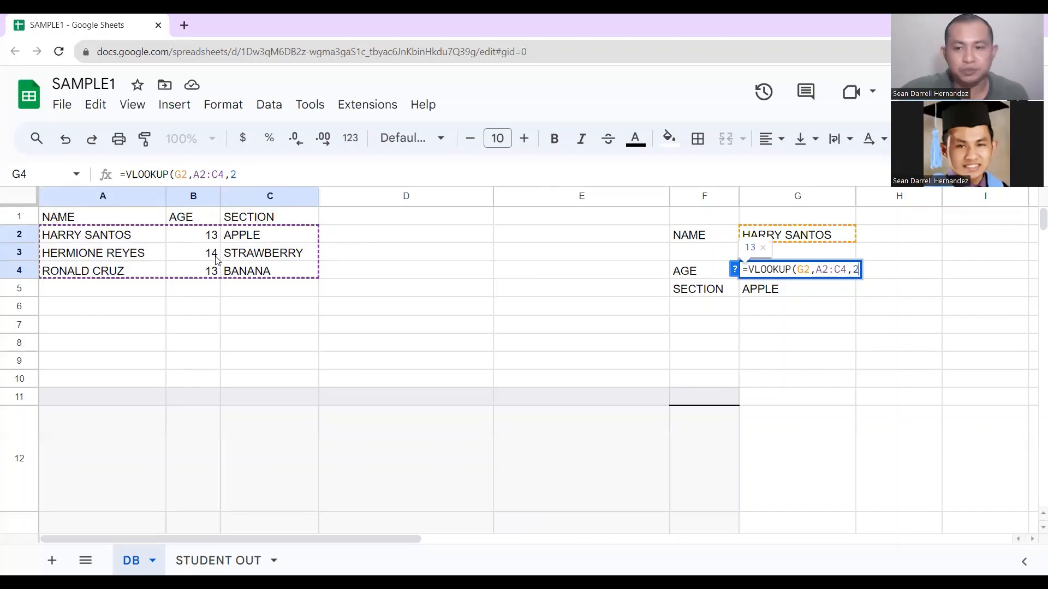
pyautogui.write(',')
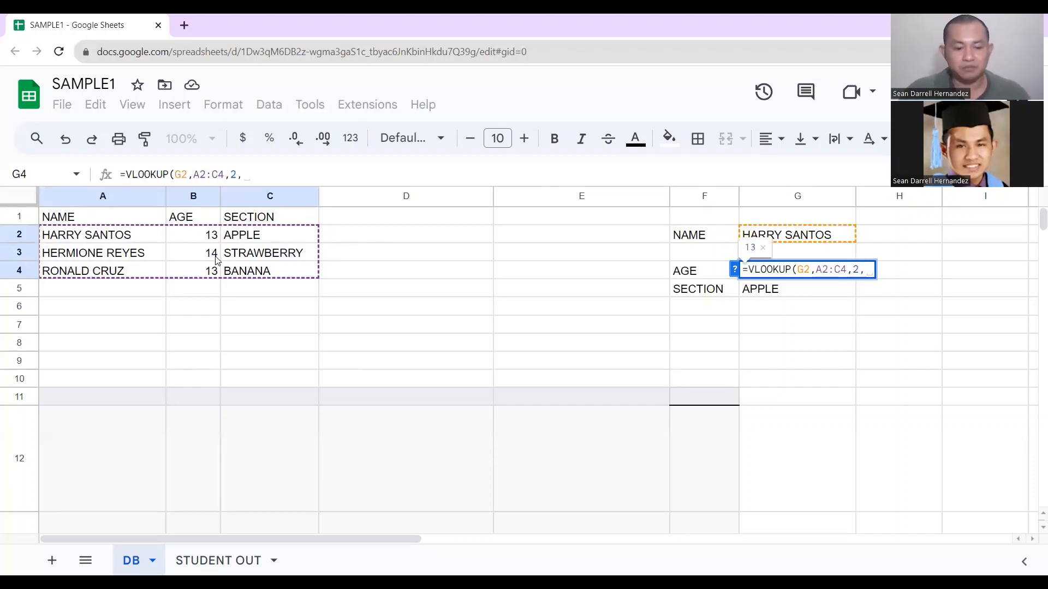
pyautogui.write('FAL')
pyautogui.write('S')
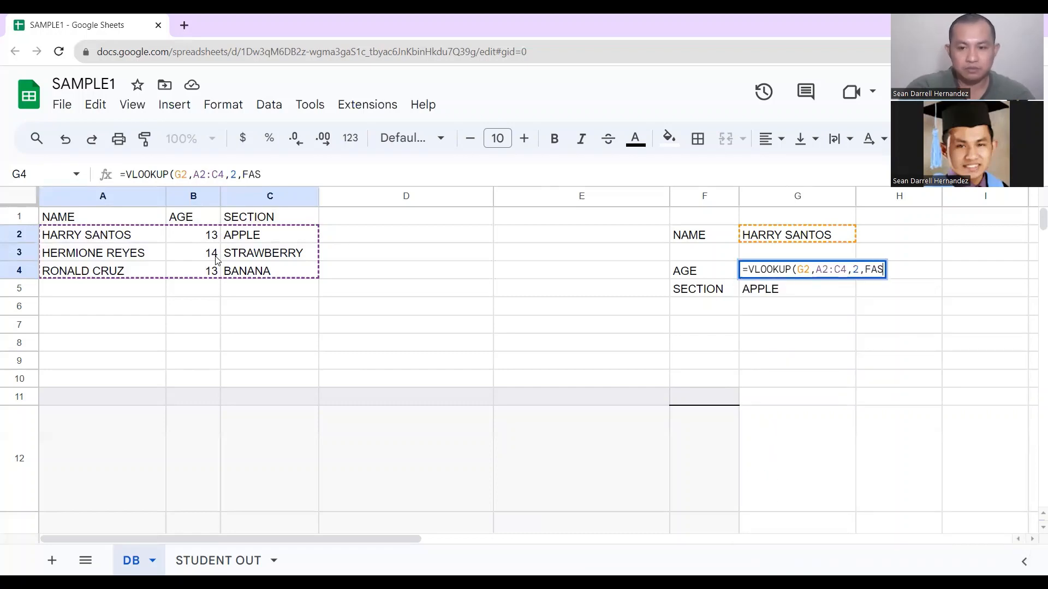
pyautogui.press('BackSpace')
pyautogui.write('LSE')
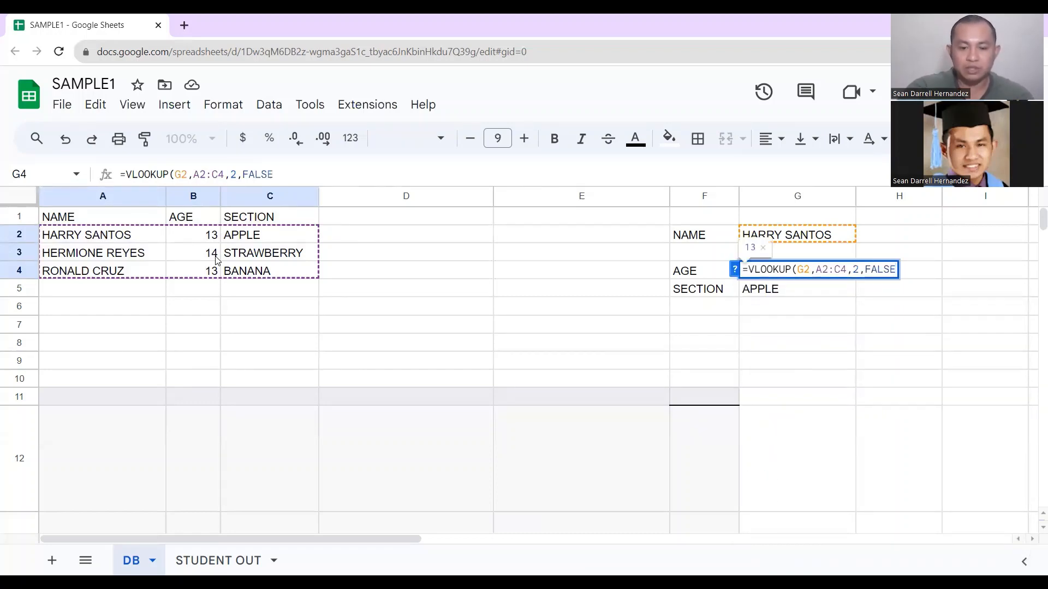
pyautogui.write(')')
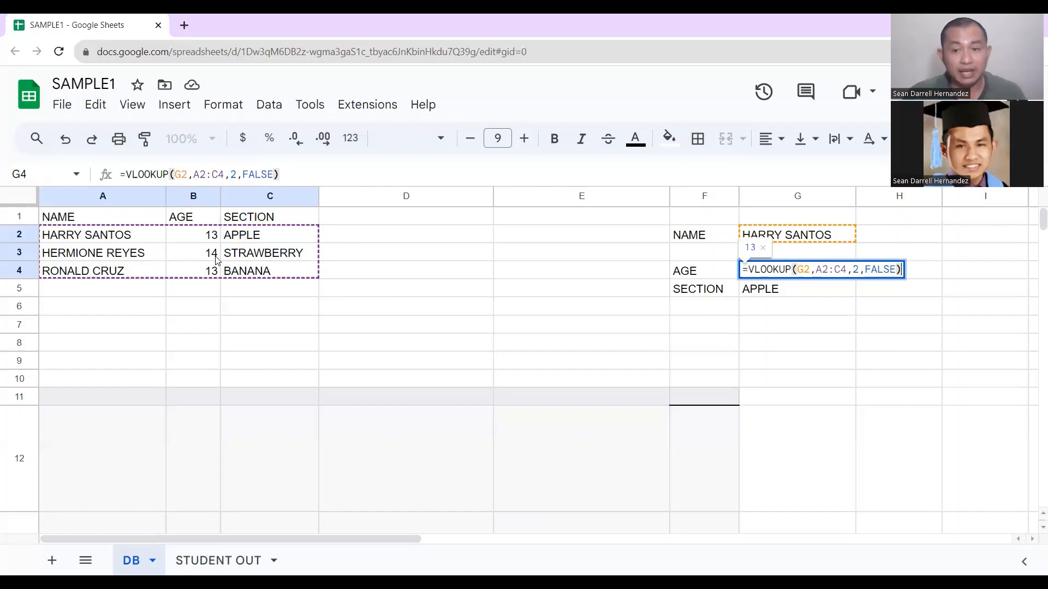
pyautogui.press('Return')
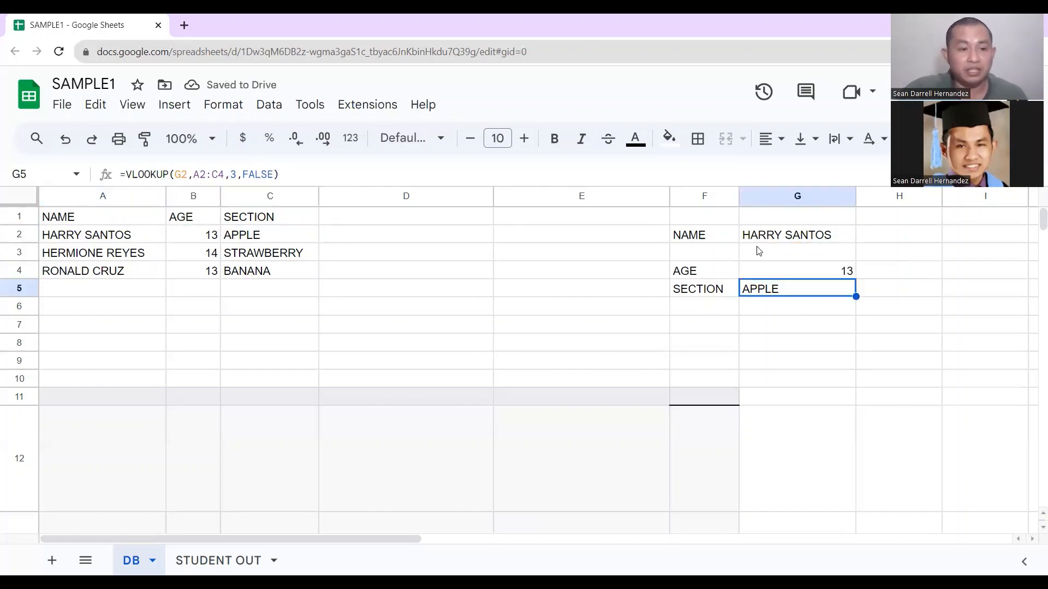
# - Replace the lookup name in G2 with a copy of the student name from A3
pyautogui.click(145, 258)
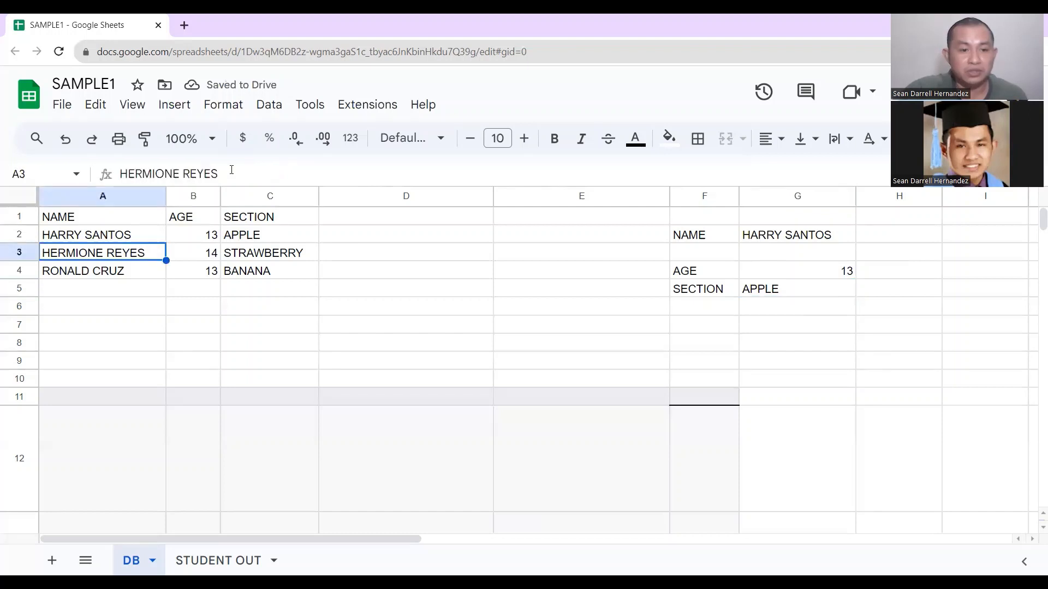
pyautogui.moveTo(218, 174); pyautogui.dragTo(119, 175)
pyautogui.rightClick(131, 174)
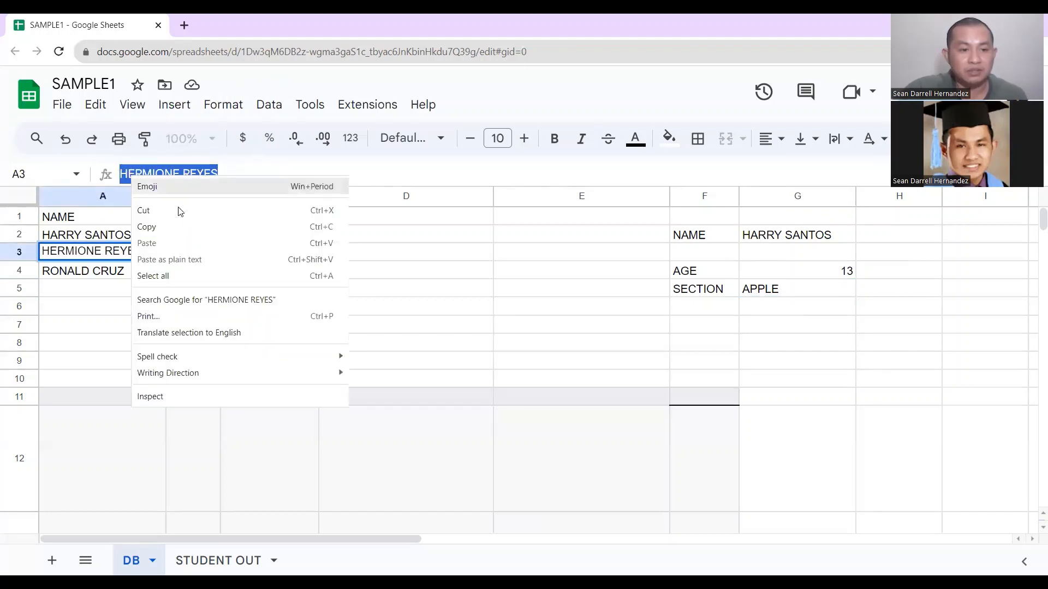
pyautogui.click(166, 228)
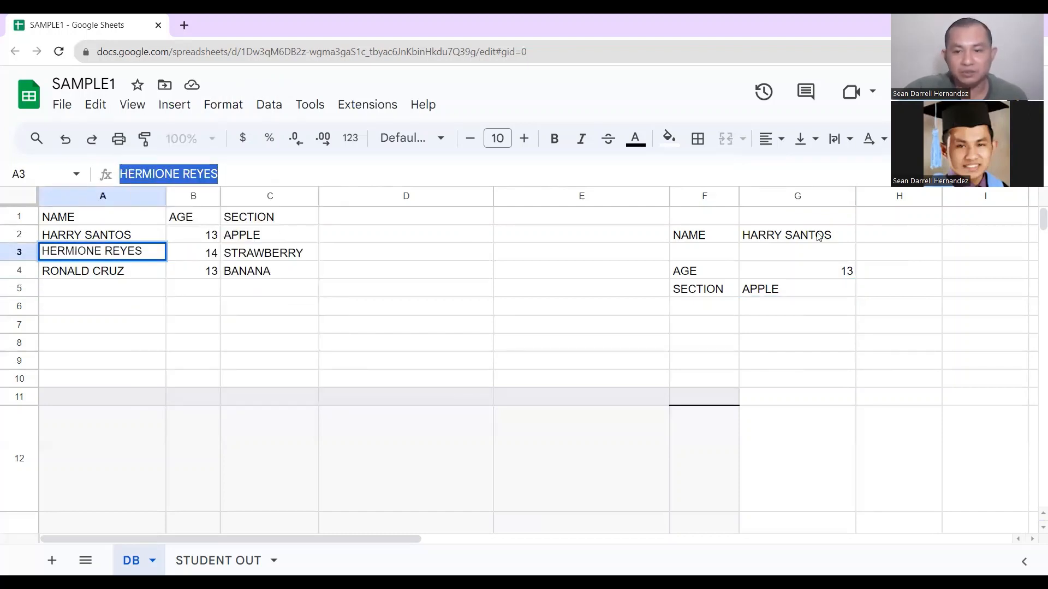
pyautogui.doubleClick(834, 235)
pyautogui.moveTo(832, 235); pyautogui.dragTo(741, 234)
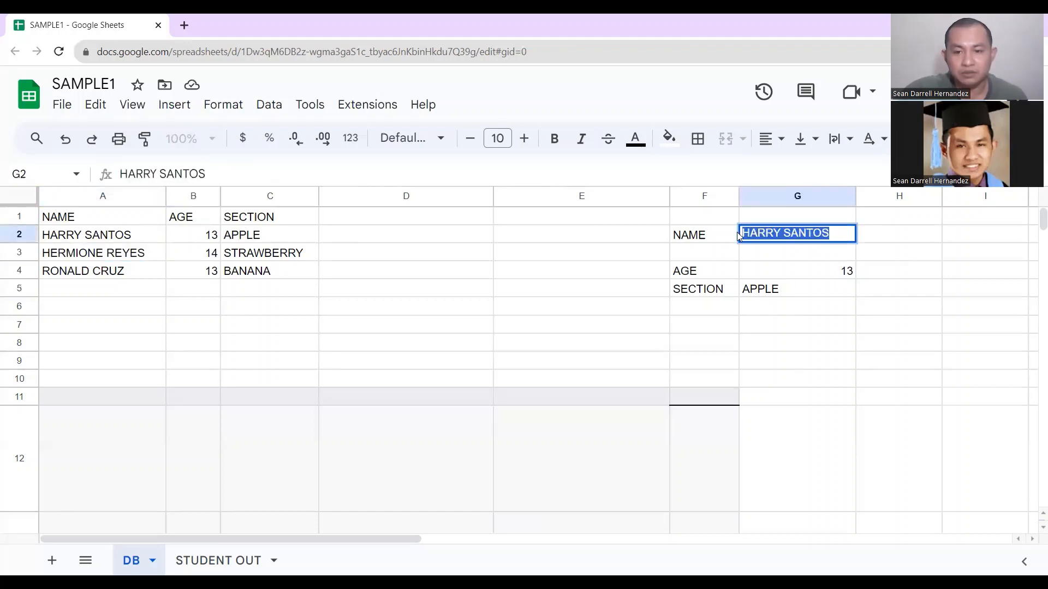
pyautogui.rightClick(770, 232)
pyautogui.click(786, 301)
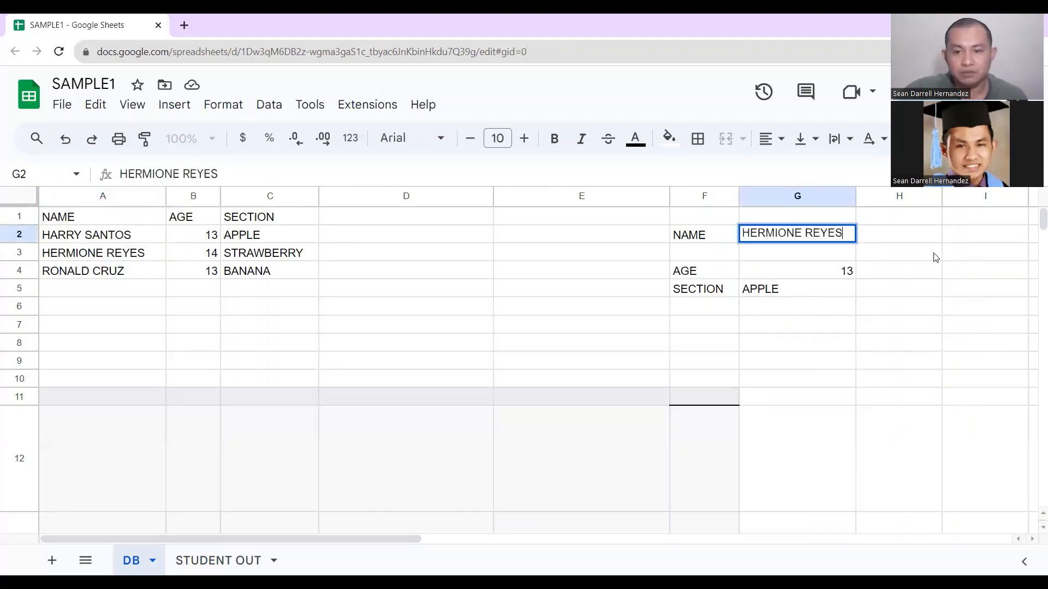
pyautogui.press('Return')
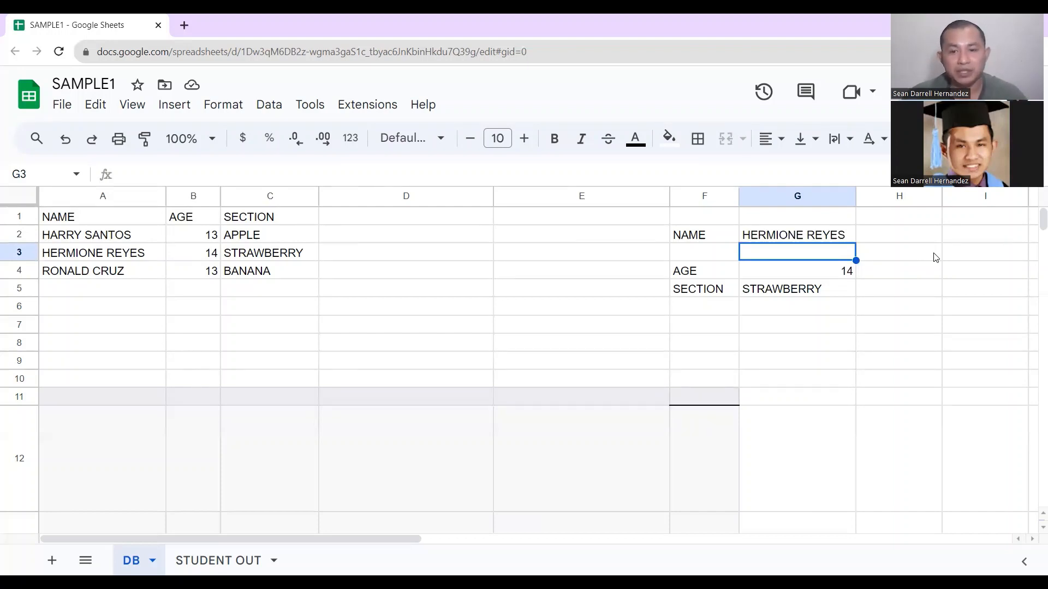
# - Select the SECTION result cell G5
pyautogui.click(819, 291)
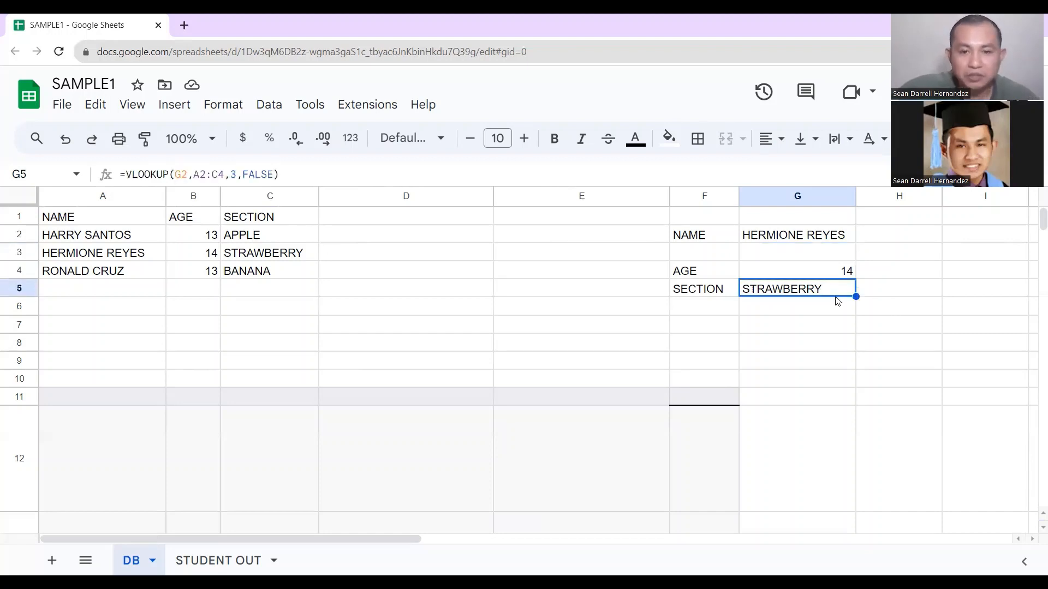